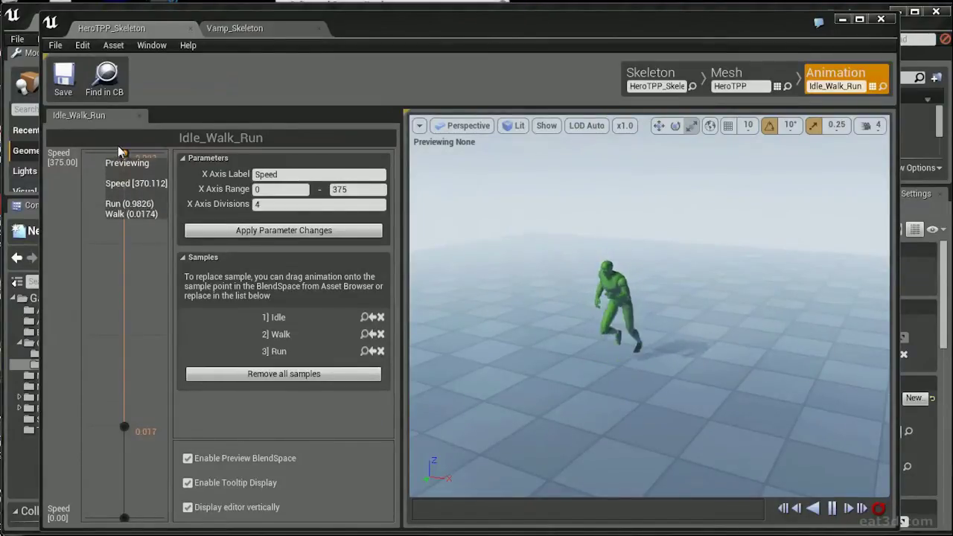
Switch to the Vamp_1d blend space and preview the character's blend between the idle, walk and run samples.
left_click(232, 27)
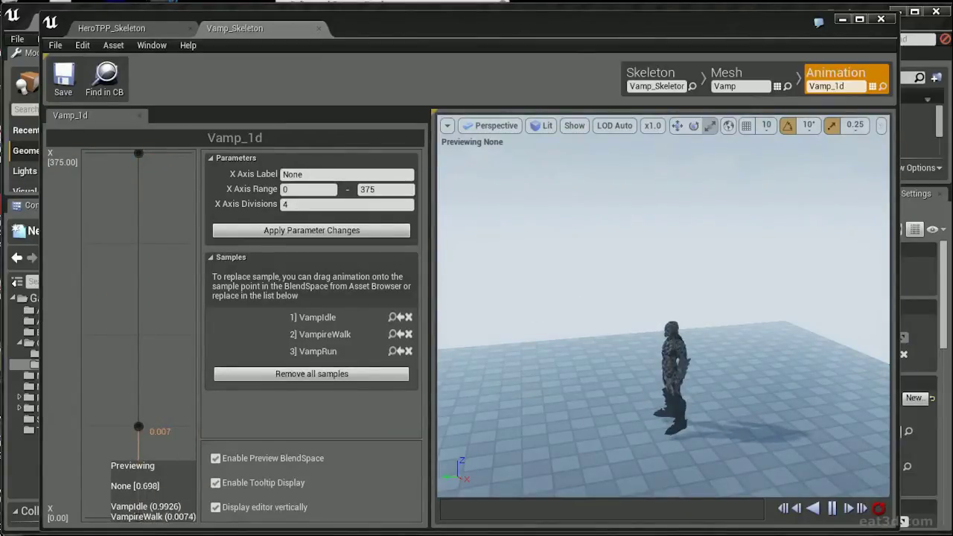
middle_click_drag(681, 371, 680, 360)
right_click_drag(681, 360, 738, 326)
middle_click_drag(603, 369, 489, 427)
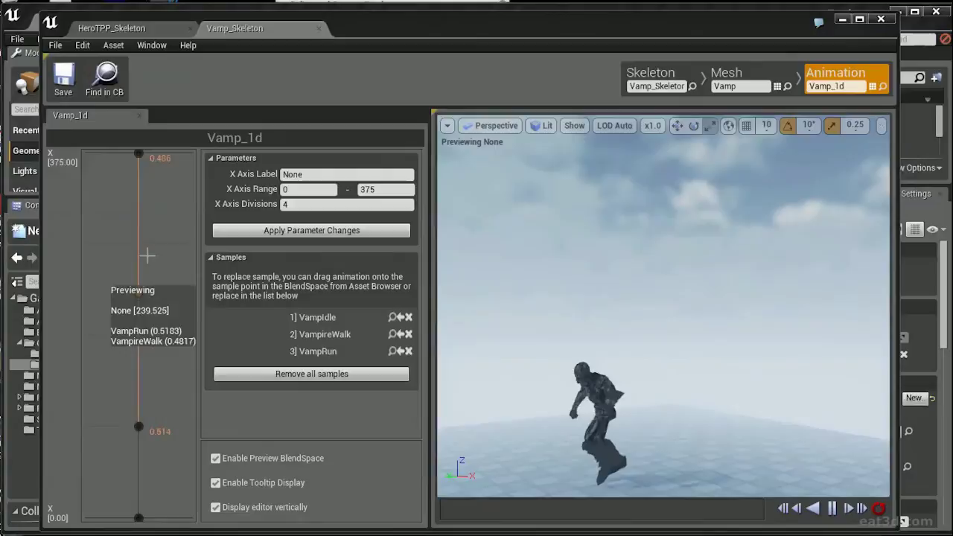
Compare the Idle_Walk_Run blend preview with the Vamp_1d preview at full speed, and close the animation editor window.
left_click(112, 27)
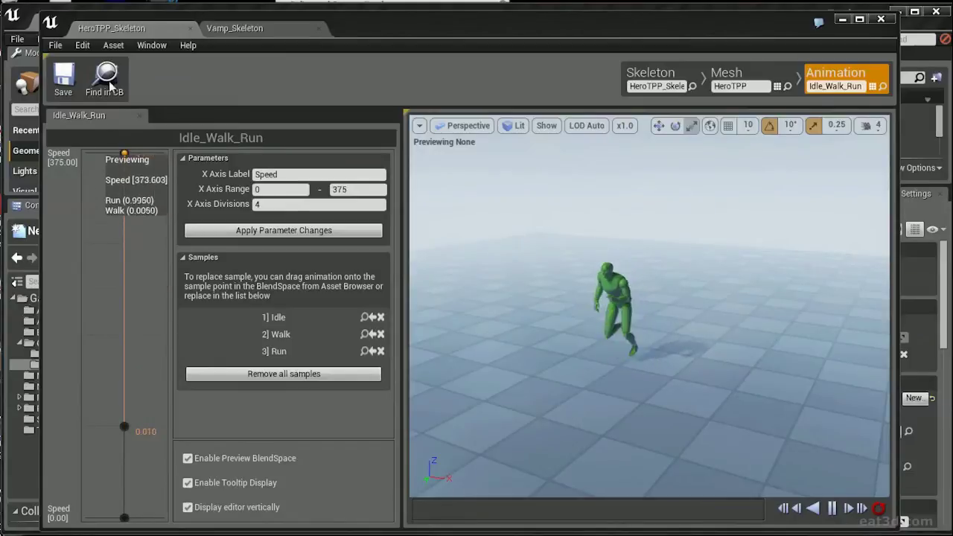
left_click_drag(239, 29, 242, 26)
left_click(242, 28)
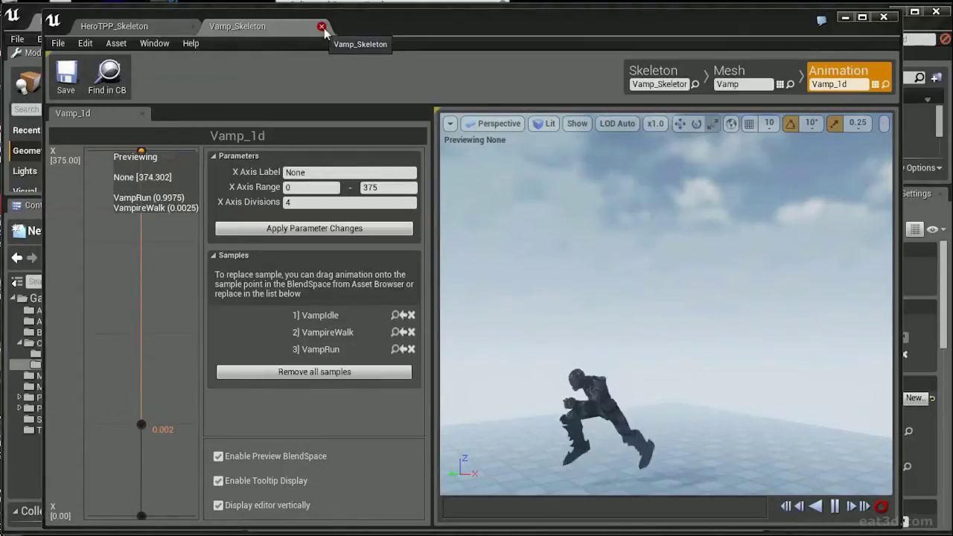
left_click(883, 17)
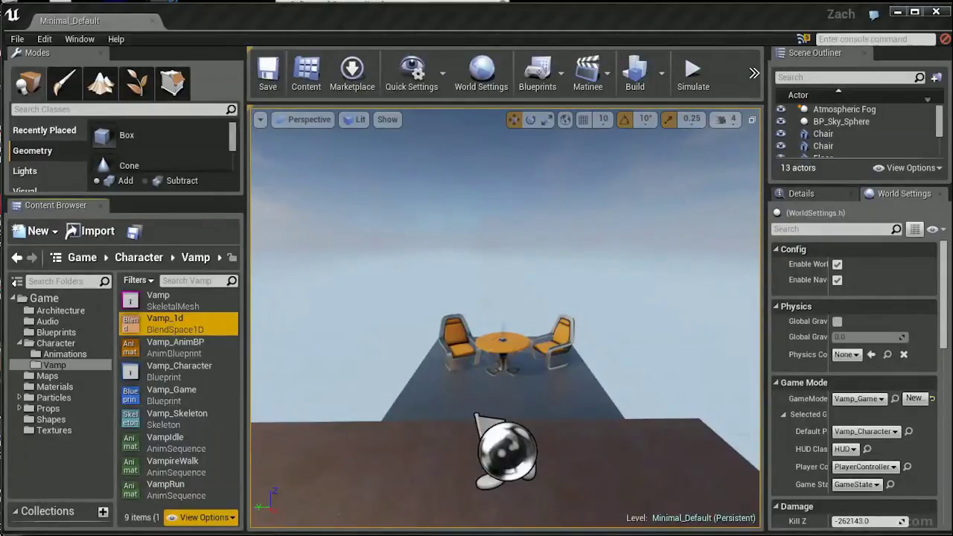
Switch to Maya and select the right thigh joints of the walk and run skeletons in Idle_Walk_Run.mb to compare their poses.
left_click(446, 487)
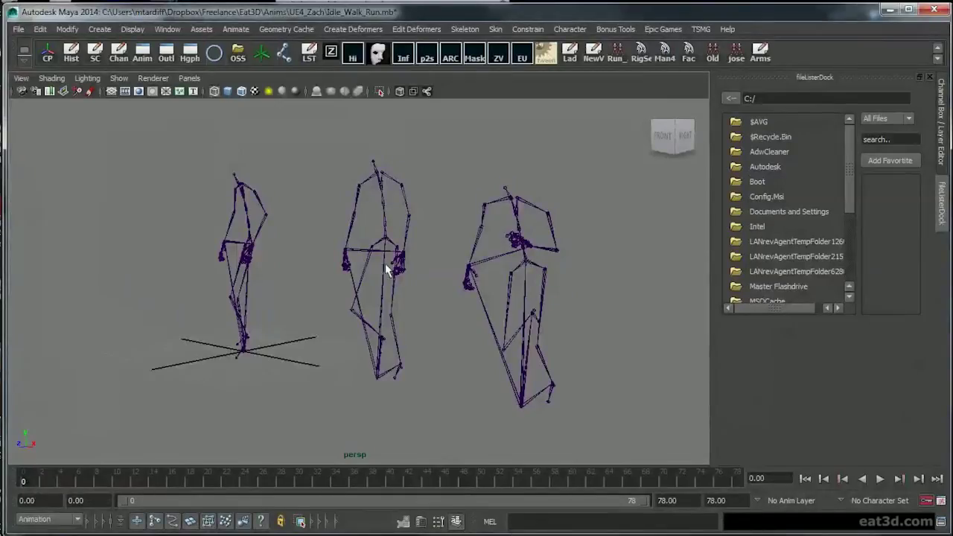
mouse_move(381, 305)
left_mouse_down("alt")
mouse_move(416, 340)
mouse_move(350, 388)
mouse_move(525, 387)
mouse_move(617, 334)
mouse_move(262, 364)
mouse_move(315, 347)
mouse_move(315, 325)
mouse_move(390, 302)
mouse_move(378, 312)
left_mouse_up("alt")
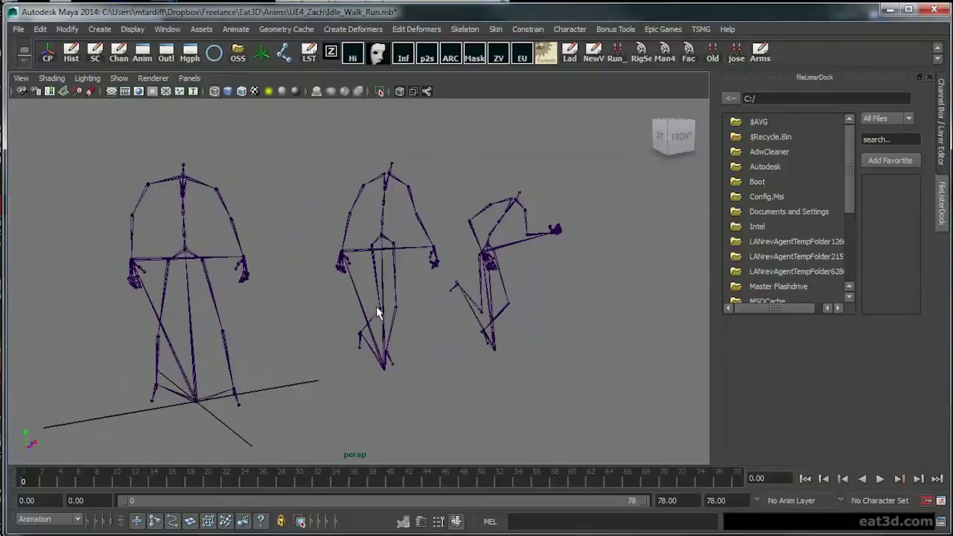
left_click_drag(526, 321, 358, 309, "alt")
left_click(357, 283)
left_click(498, 314, "shift")
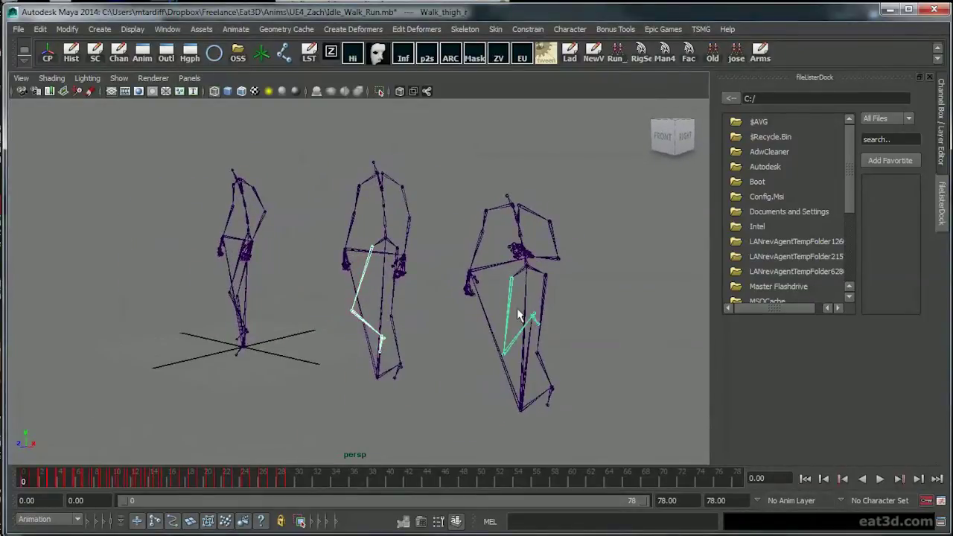
left_click_drag(499, 314, 331, 312, "alt")
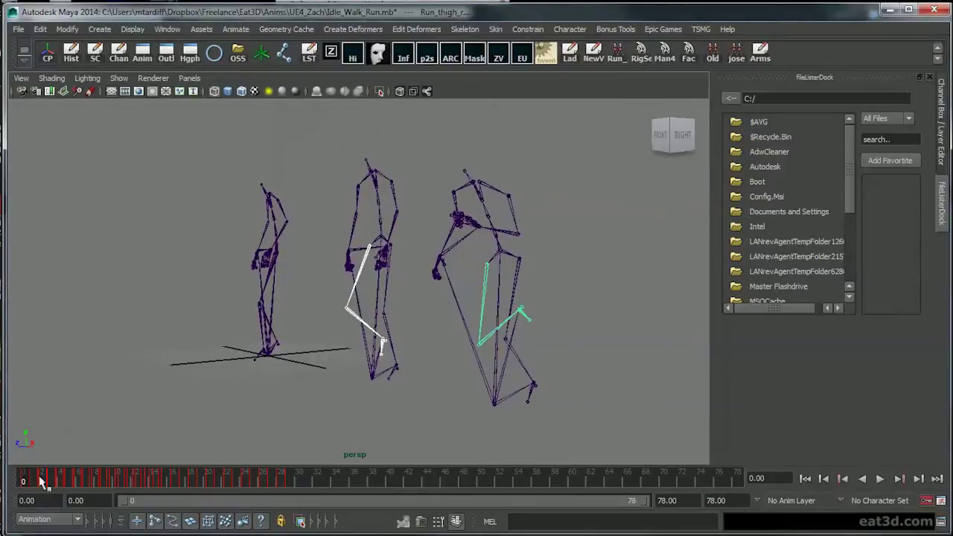
Play the skeleton animations and return to the first frame to compare the right-leg poses of the walk and run.
key("alt+v")
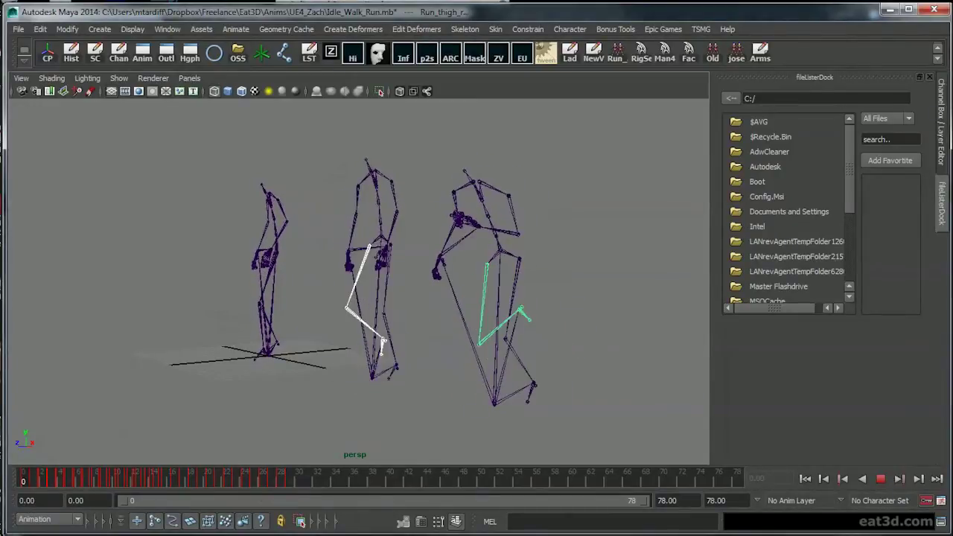
left_click_drag(2, 480, 6, 478)
left_click_drag(211, 311, 368, 318, "alt")
middle_click_drag(276, 328, 281, 323, "alt")
left_click_drag(280, 323, 194, 439, "alt")
mouse_move(25, 477)
left_mouse_down()
mouse_move(37, 476)
mouse_move(18, 480)
left_mouse_up()
left_click_drag(279, 368, 315, 390, "alt")
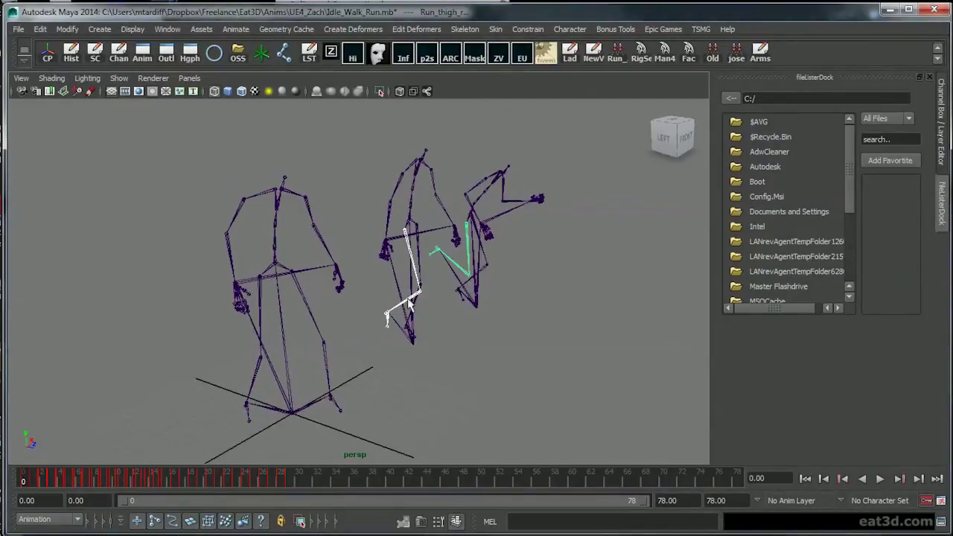
Select the walk skeleton's left thigh joint and compare its leg position with the other skeletons at the first frame.
left_click_drag(457, 335, 288, 373, "alt")
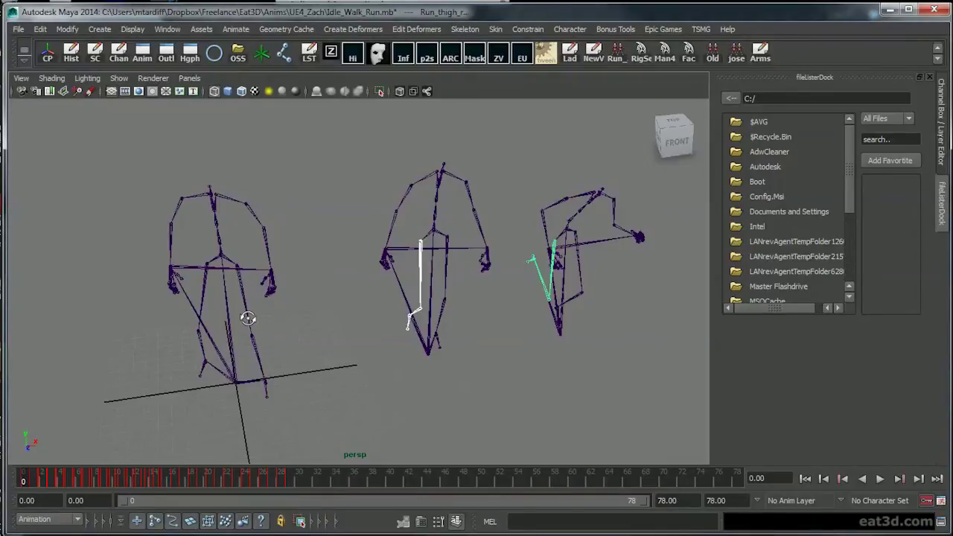
left_click_drag(248, 318, 200, 369, "alt")
left_click_drag(374, 358, 444, 287, "alt")
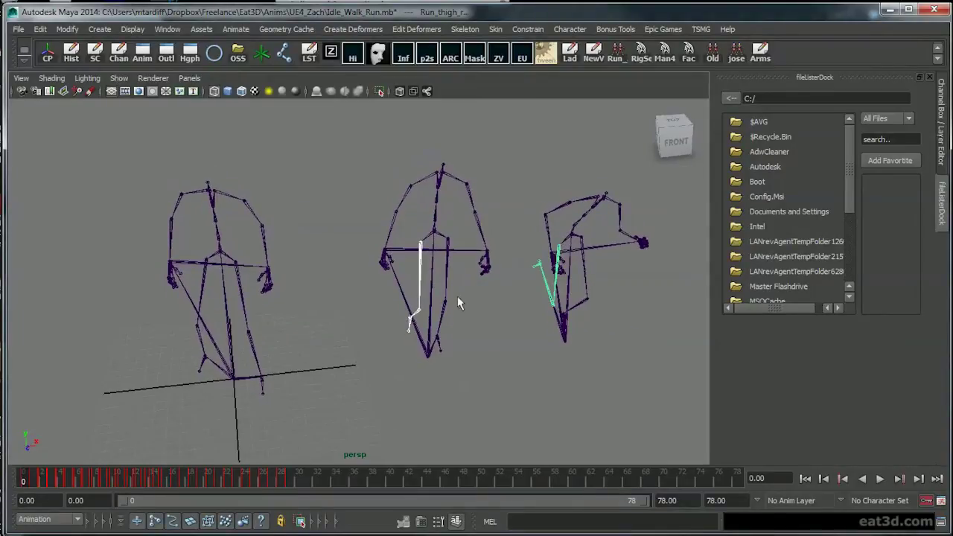
left_click(446, 297)
left_click_drag(493, 315, 448, 291, "alt")
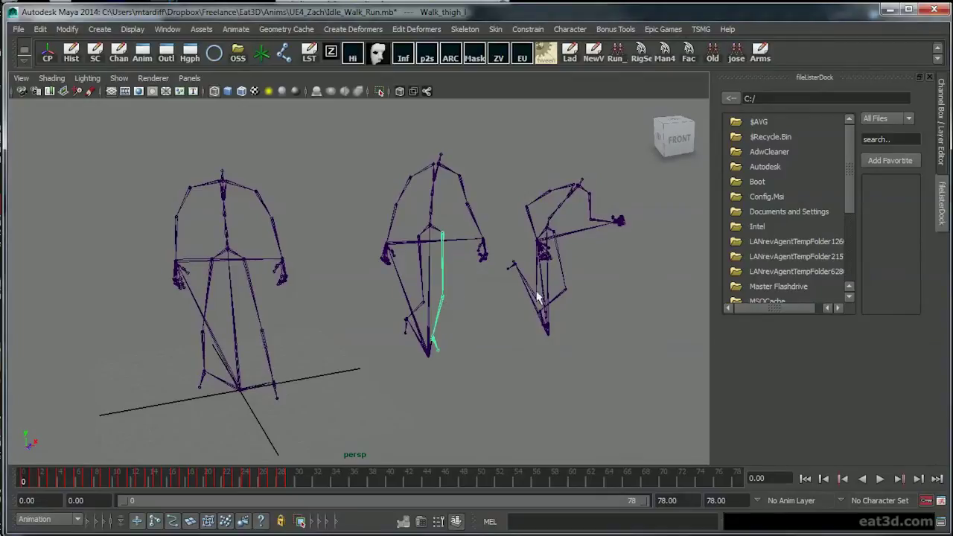
left_click_drag(537, 296, 287, 334, "alt")
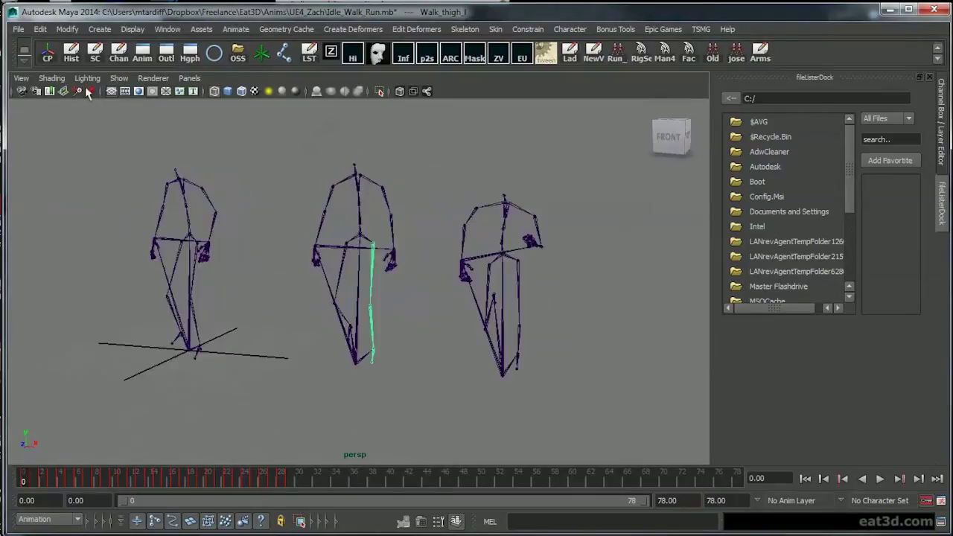
Open the scene Vamp_Run_003_Polishing.mb and frame the vampire character from the side.
left_click(19, 30)
left_click(58, 65)
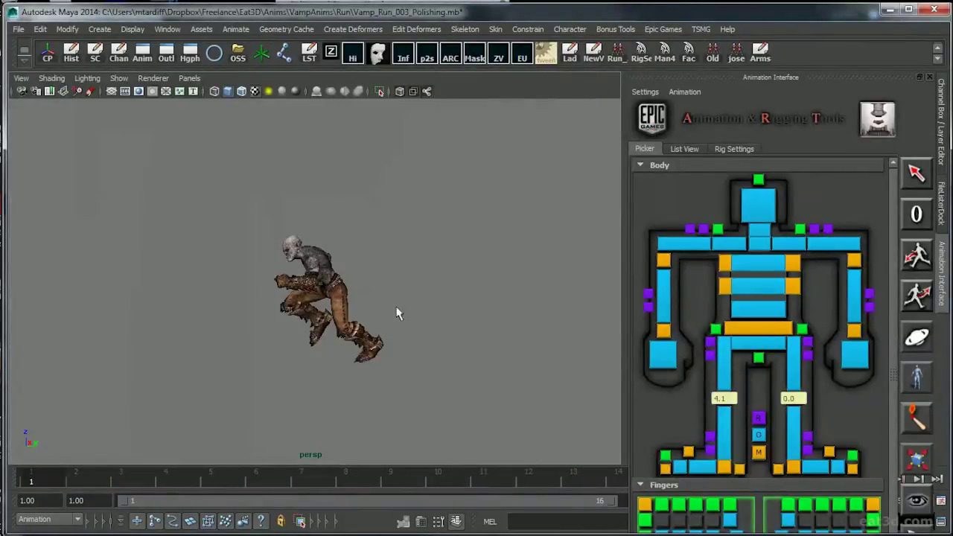
left_click_drag(396, 311, 442, 310, "alt")
right_click_drag(443, 310, 561, 315, "alt")
left_click_drag(561, 315, 447, 345, "alt")
right_click_drag(447, 344, 451, 346, "alt")
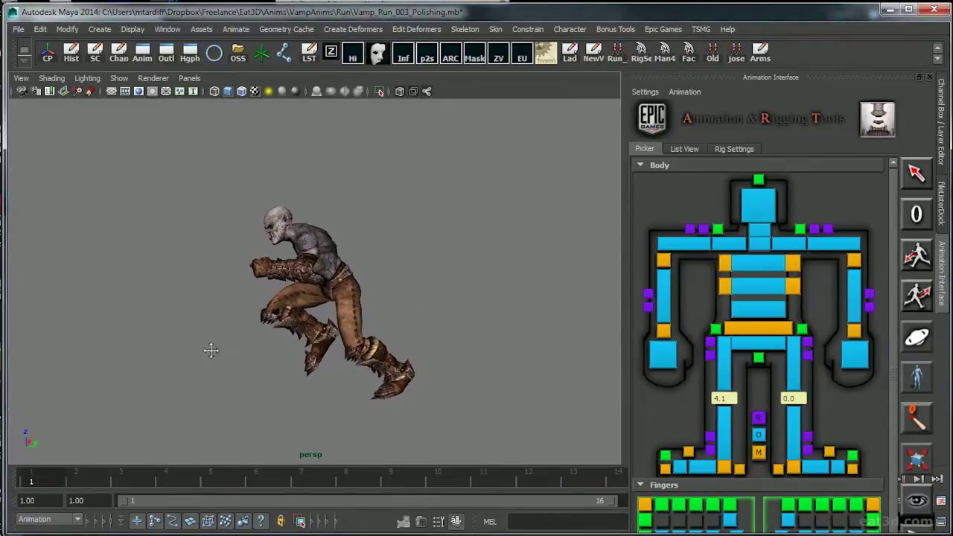
Examine the vampire run's pose around the first frame to see which leg is forward.
left_click_drag(55, 476, 34, 473)
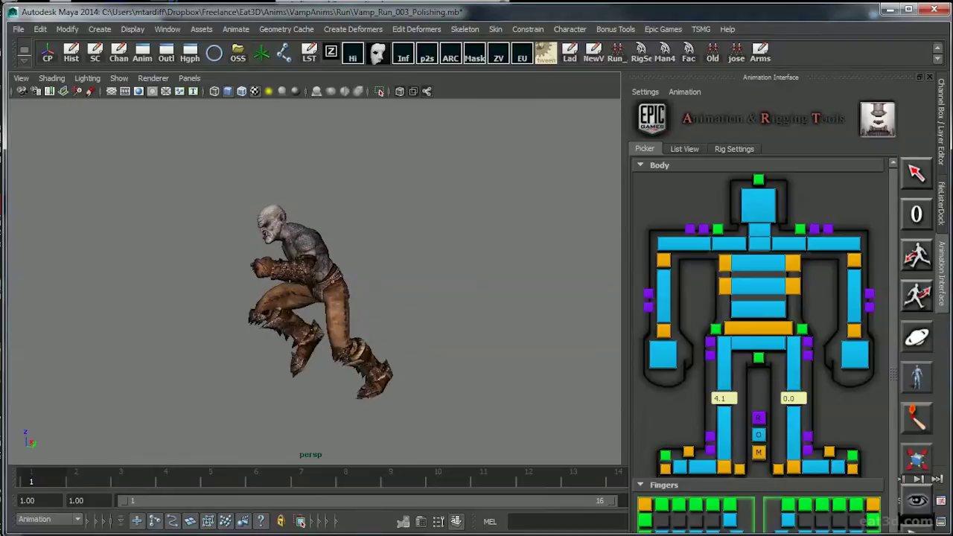
left_click_drag(301, 302, 196, 321, "alt")
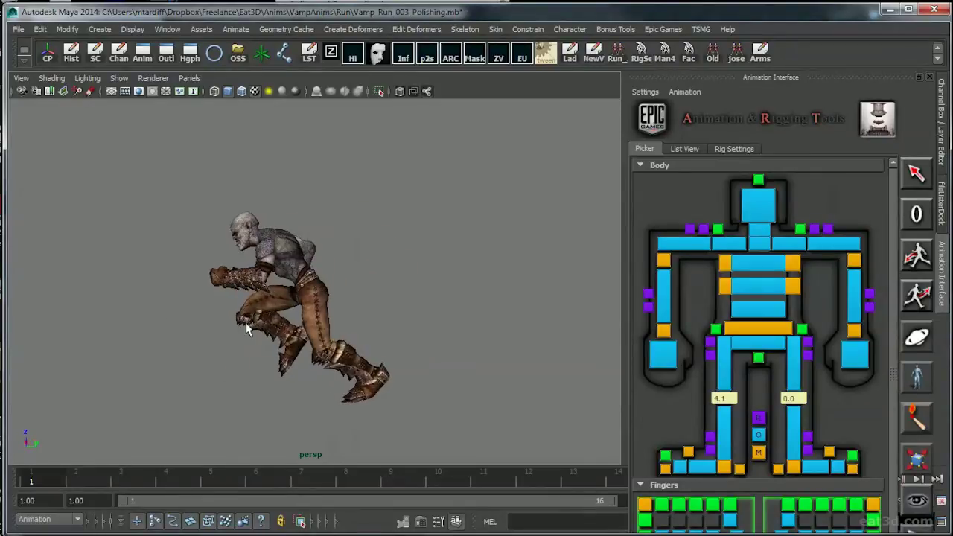
left_click_drag(200, 394, 172, 393, "alt")
left_click_drag(47, 481, 59, 483)
left_click_drag(215, 340, 254, 340, "alt")
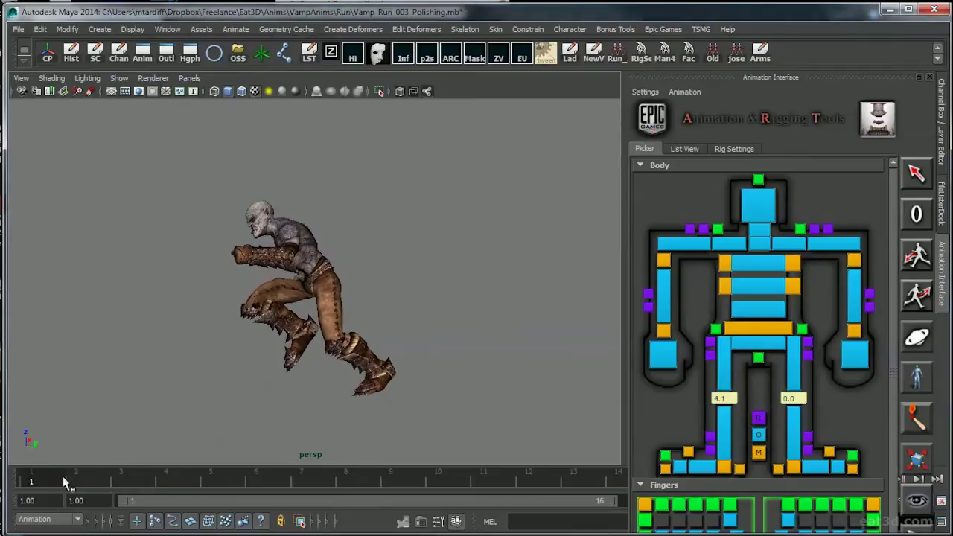
left_click_drag(63, 479, 11, 482)
left_click_drag(237, 378, 189, 394, "alt")
mouse_move(40, 483)
left_mouse_down()
mouse_move(196, 461)
mouse_move(23, 477)
left_mouse_up()
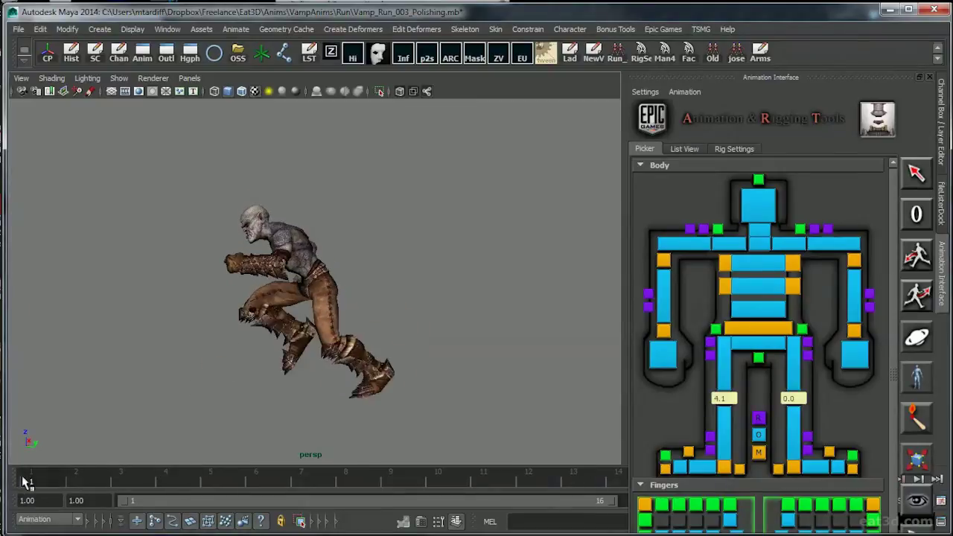
left_click_drag(192, 377, 227, 343, "alt")
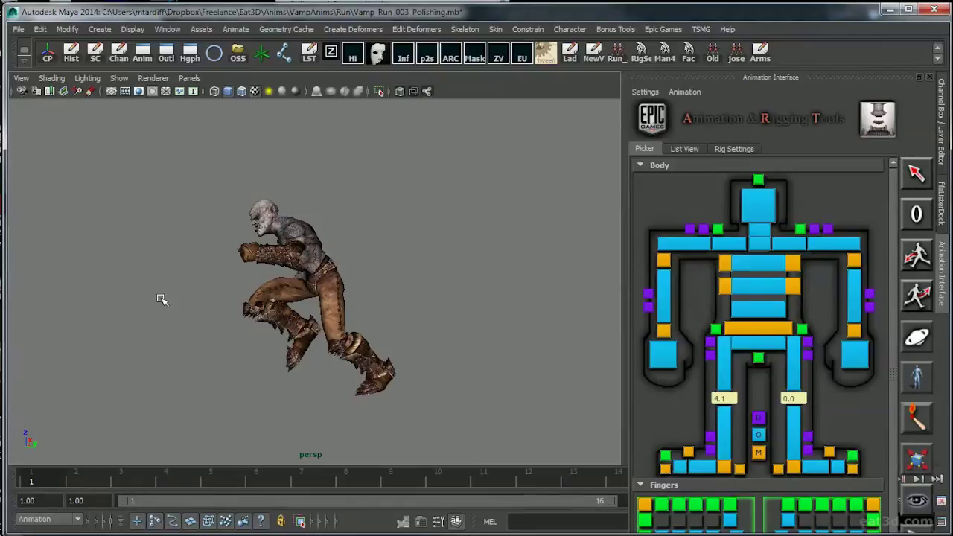
Open the scene VampWalk_120.mb from the VampAnims Walk folder.
left_click(19, 29)
left_click(48, 63)
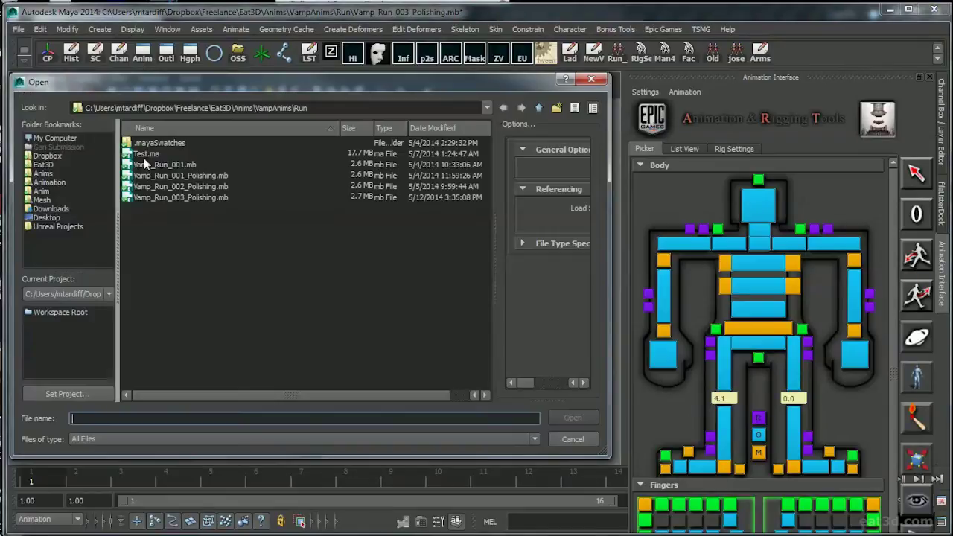
left_click(539, 108)
double_click(150, 178)
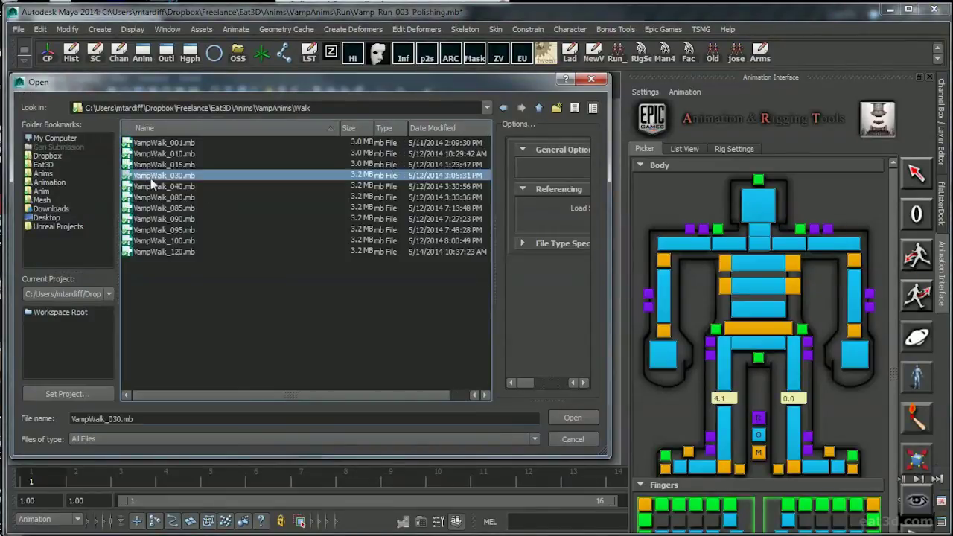
double_click(172, 254)
left_click(472, 276)
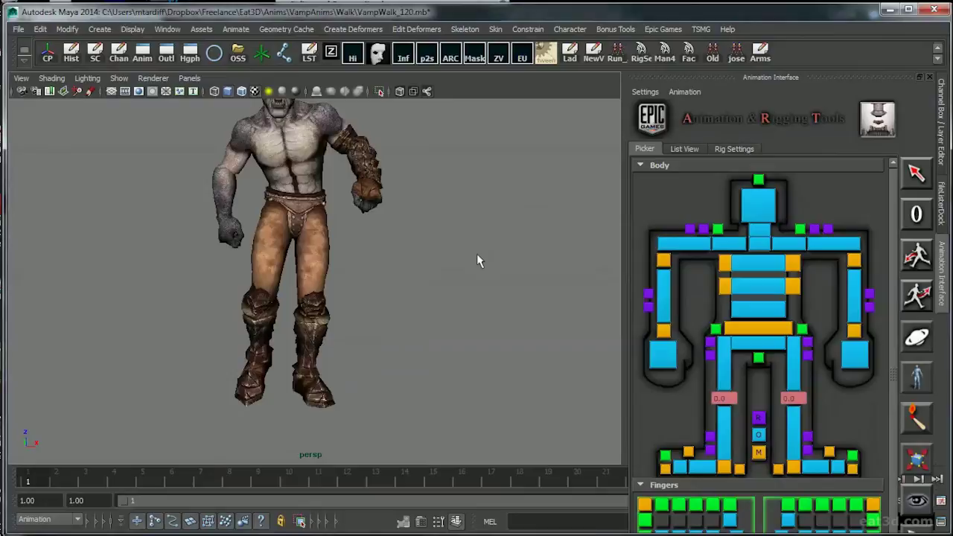
Examine the vampire walk's starting pose from the front and side, checking which leg leads at the first frame.
left_click_drag(295, 277, 207, 322, "alt")
right_click_drag(207, 322, 192, 326, "alt")
left_click_drag(252, 338, 188, 365, "alt")
left_click_drag(123, 413, 136, 400, "alt")
mouse_move(39, 482)
left_mouse_down()
mouse_move(133, 474)
mouse_move(28, 488)
left_mouse_up()
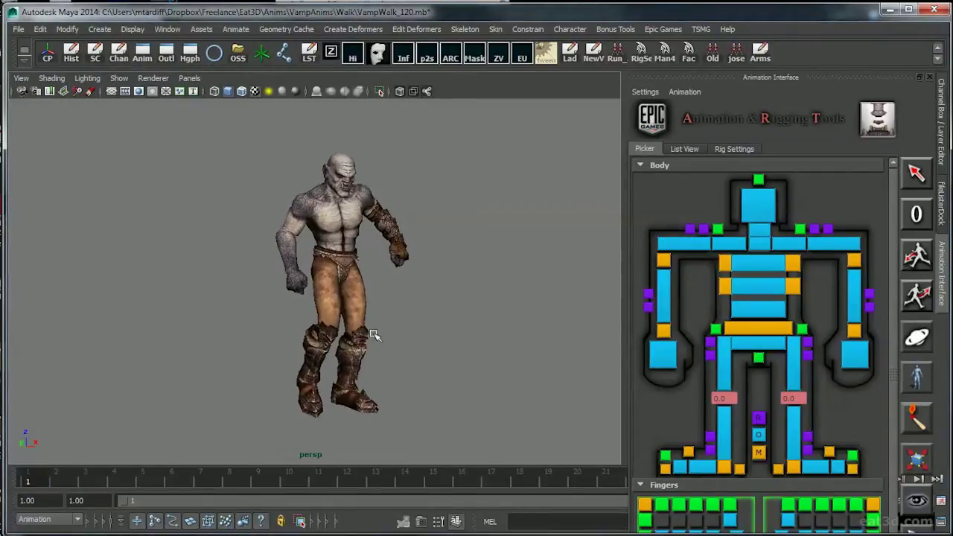
right_click_drag(332, 335, 263, 333, "alt")
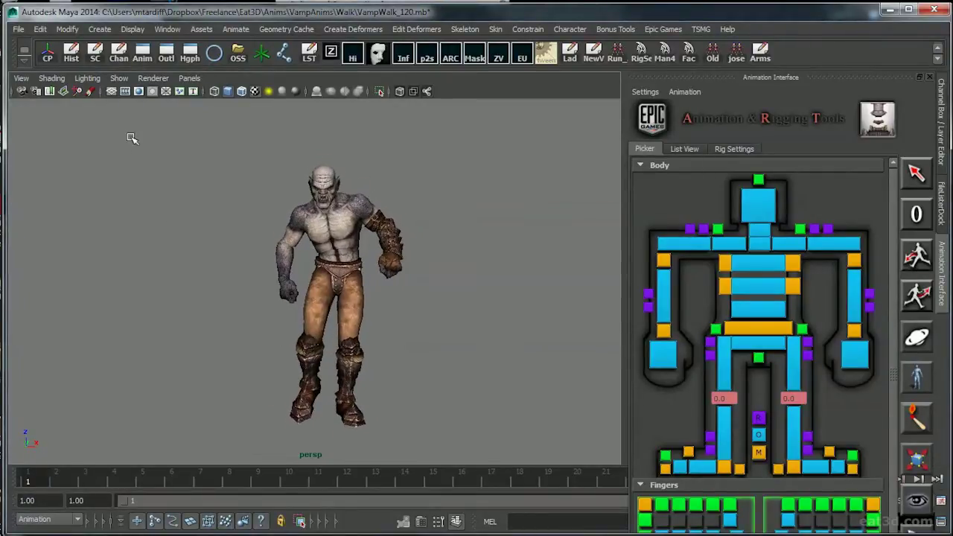
left_click_drag(336, 266, 363, 283, "alt")
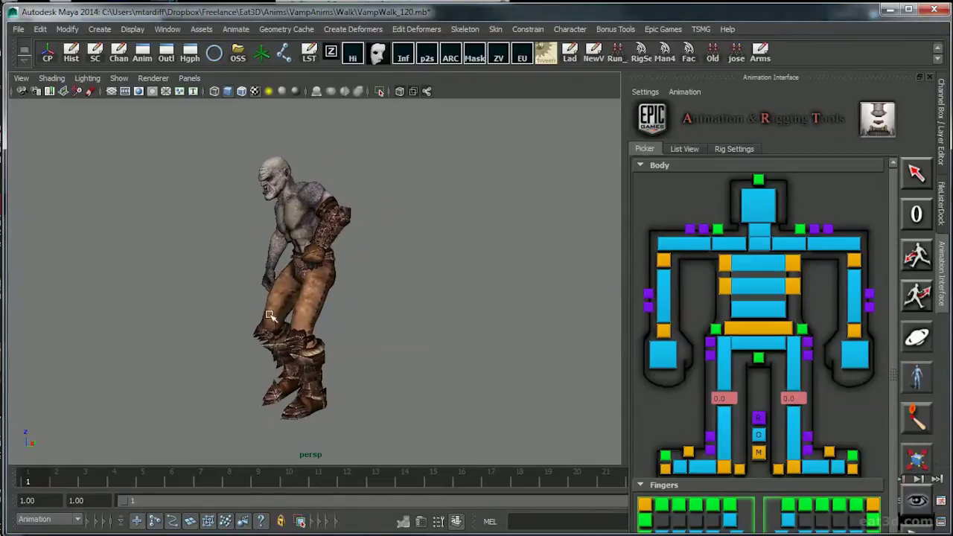
left_click_drag(270, 315, 339, 317, "alt")
right_click_drag(384, 334, 390, 341, "alt")
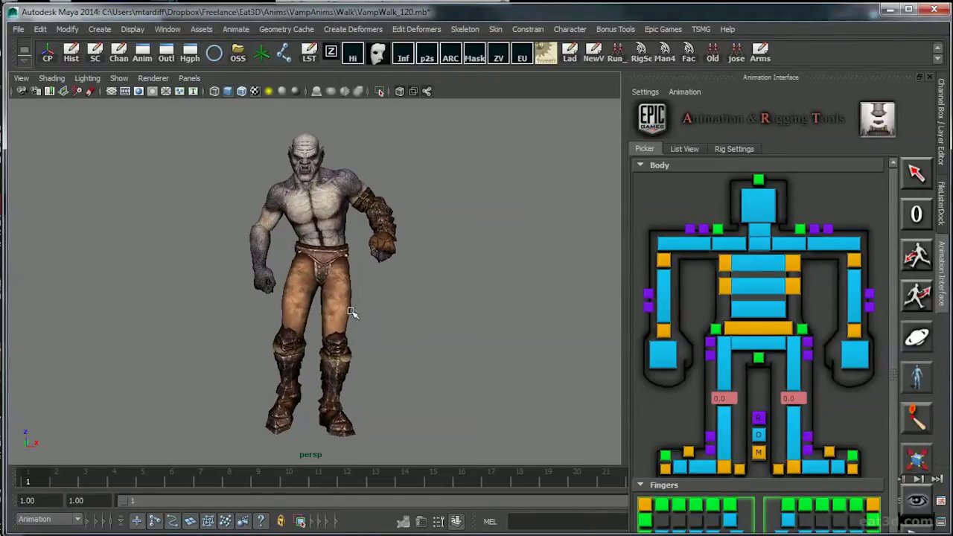
mouse_move(331, 316)
left_mouse_down("alt")
mouse_move(362, 320)
mouse_move(308, 323)
mouse_move(340, 313)
left_mouse_up("alt")
right_click_drag(382, 341, 396, 353, "alt")
left_click_drag(363, 317, 433, 324, "alt")
right_click_drag(428, 327, 391, 227, "alt")
left_click_drag(491, 233, 376, 140, "alt")
left_click_drag(220, 119, 183, 125, "alt")
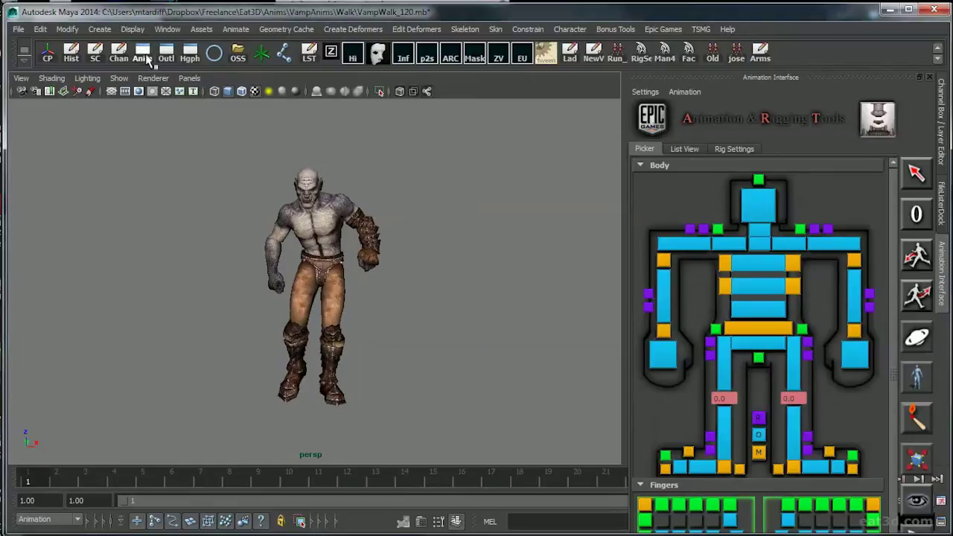
Show the Graph Editor beside the viewport, hide the Animation Interface, and select all of the vampire rig's controls.
left_click(142, 59)
left_click(942, 268)
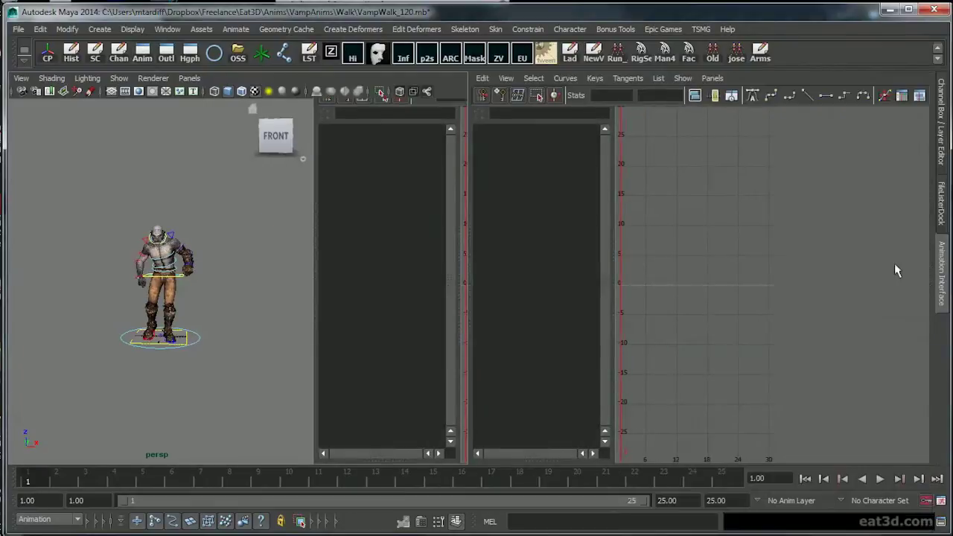
left_click(596, 56)
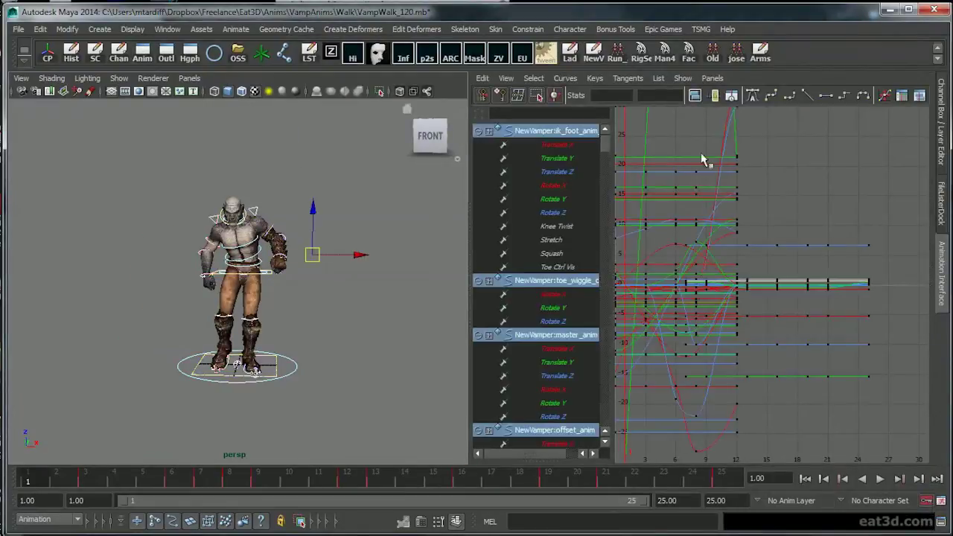
Select all the rig's animation keys in the Graph Editor and shift them forward in time by 12 frames.
key("a")
right_click_drag(775, 263, 692, 213, "alt")
left_click_drag(683, 201, 886, 420)
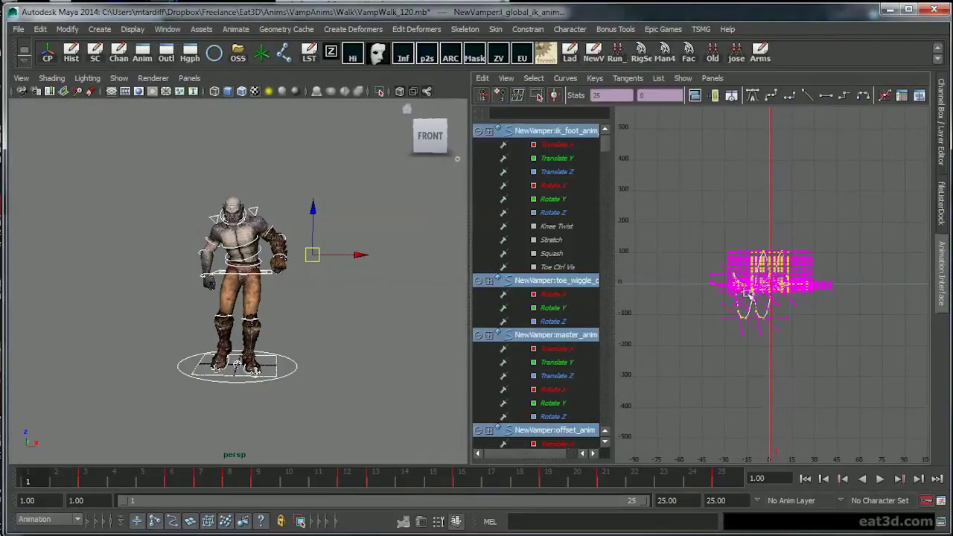
mouse_move(749, 293)
right_mouse_down("alt")
mouse_move(764, 304)
mouse_move(754, 291)
right_mouse_up("alt")
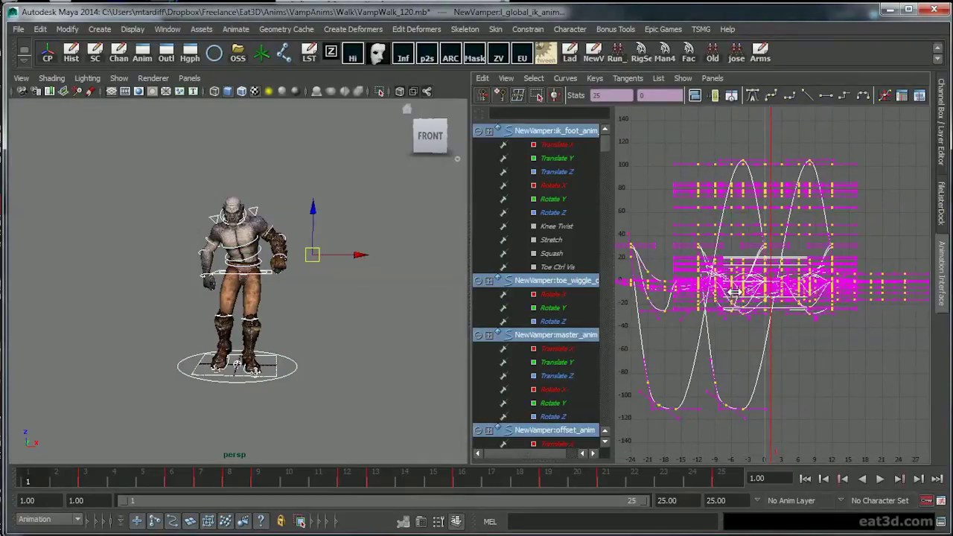
middle_click_drag(735, 293, 800, 296, "shift")
mouse_move(296, 391)
left_mouse_down("alt")
mouse_move(170, 379)
mouse_move(276, 383)
mouse_move(296, 395)
left_mouse_up("alt")
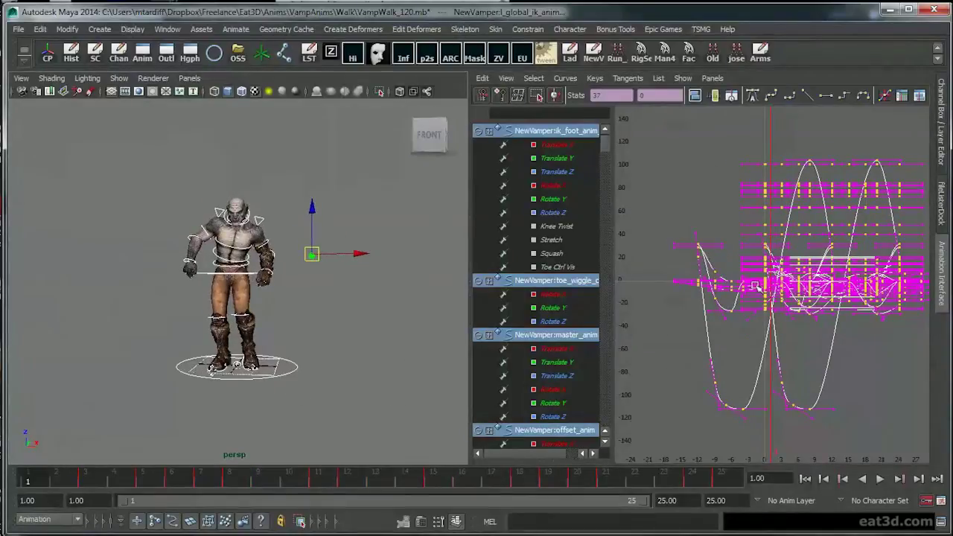
Clear the rig selection, switch to Unreal, reimport the VampireWalk animation in the Vamp folder, and close the import message log.
left_click_drag(209, 359, 164, 291, "alt")
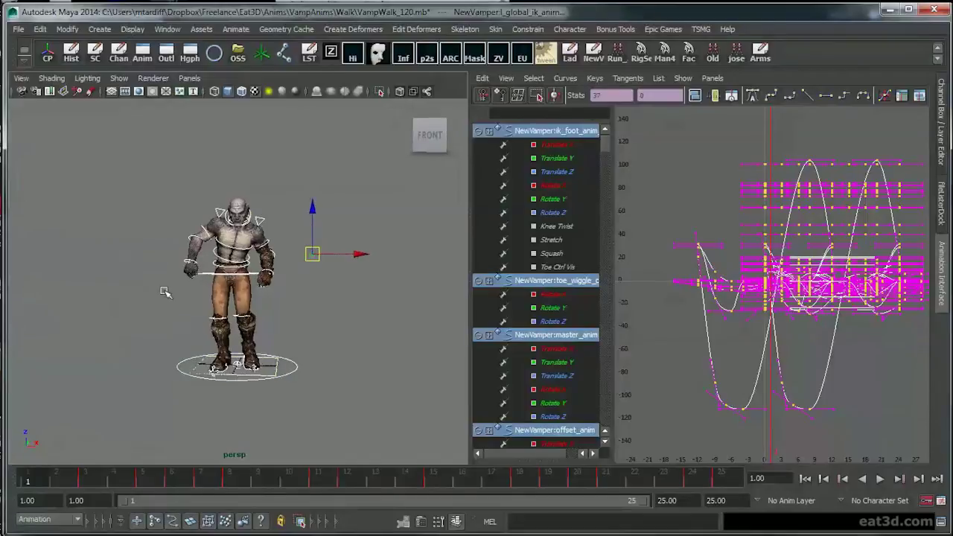
left_click(357, 191)
right_click(439, 535)
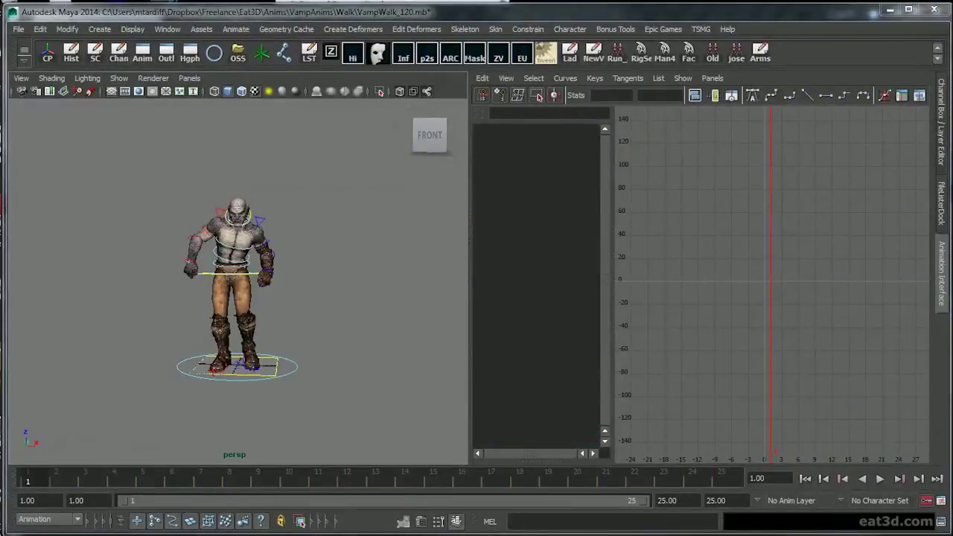
left_click(408, 510)
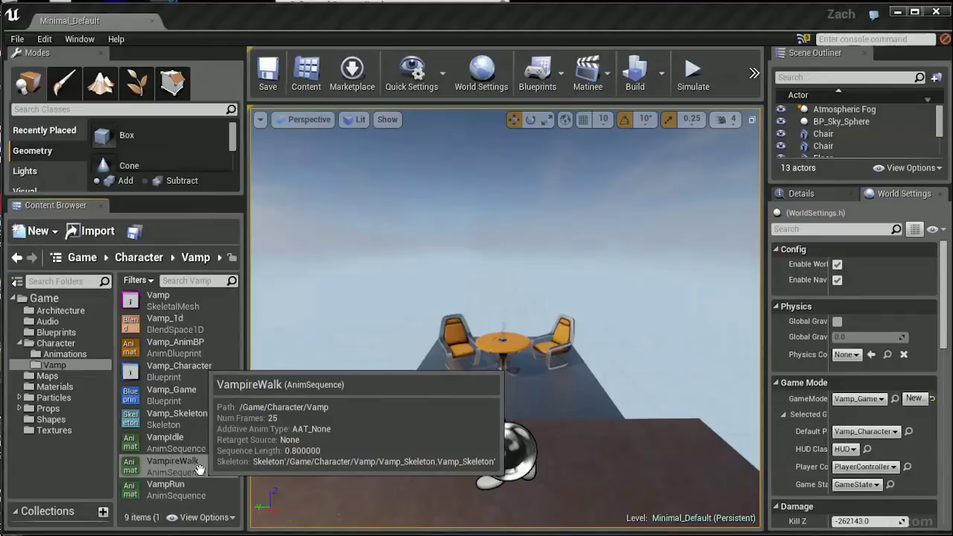
right_click(198, 466)
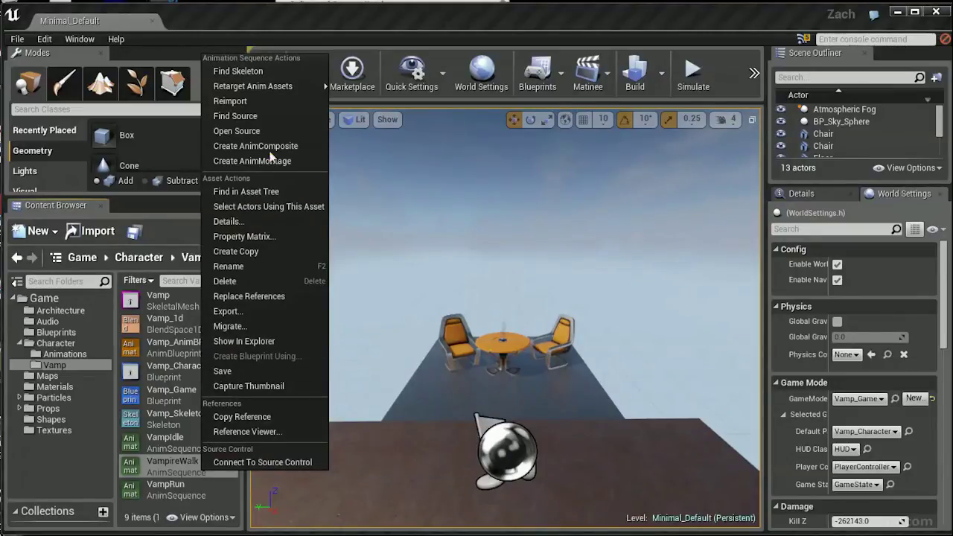
left_click(272, 101)
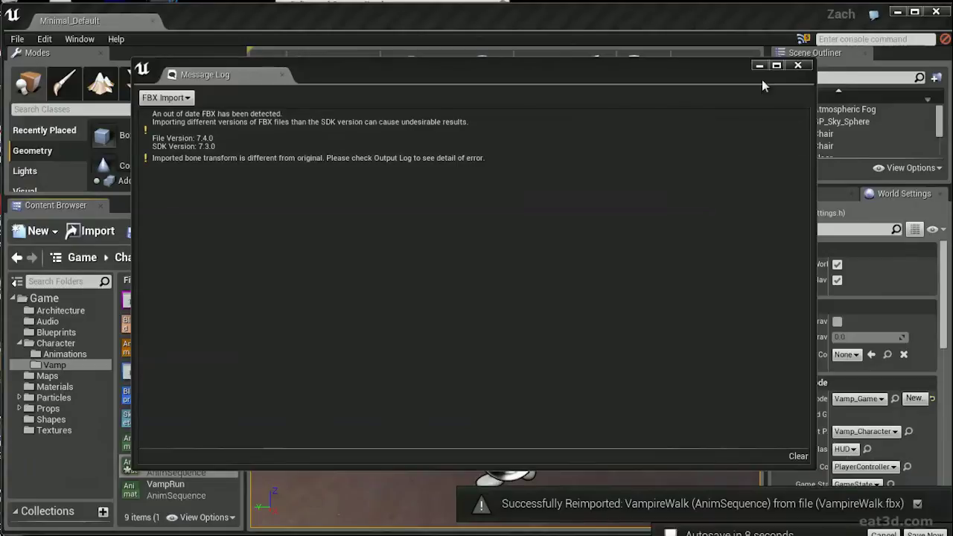
left_click(797, 65)
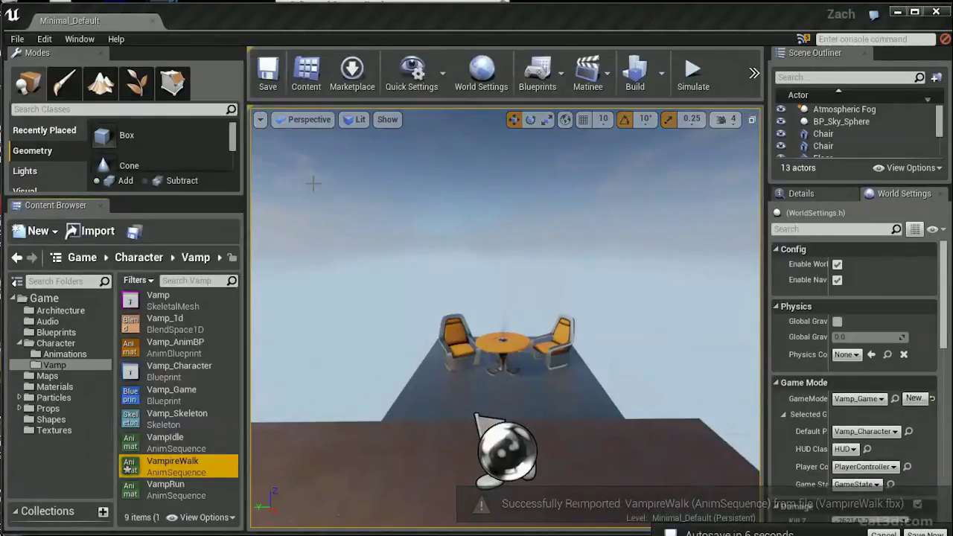
Open the Vamp_1d blend space and preview the character blending between VampireWalk and VampRun.
double_click(173, 321)
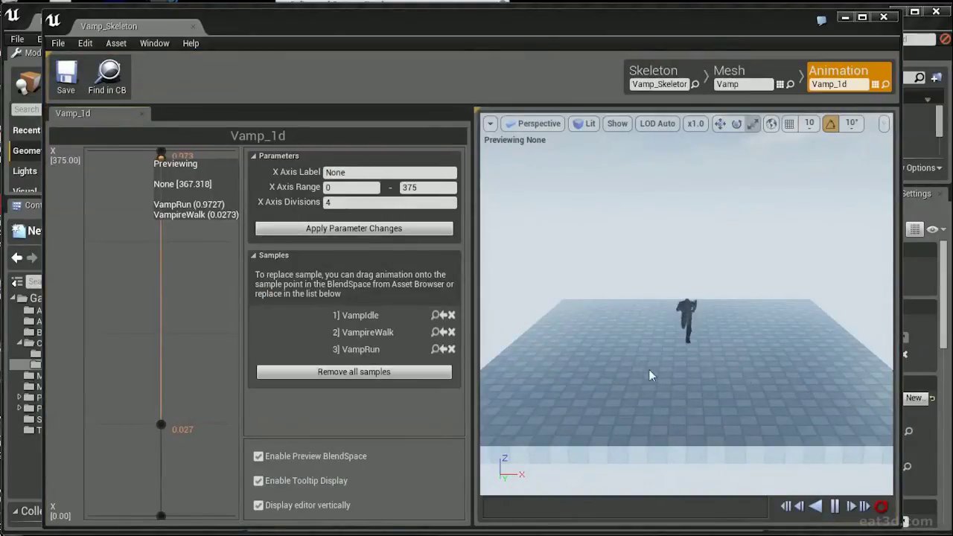
right_click_drag(741, 375, 631, 366)
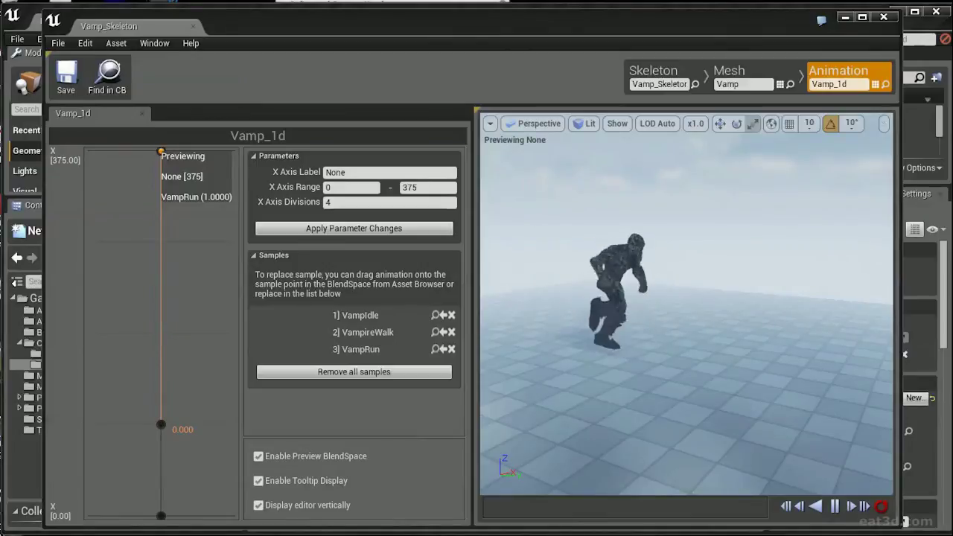
Switch back to Maya, select all the vampire rig's controls, and display the infinity curves in the Graph Editor.
mouse_move(447, 533)
left_click(486, 509)
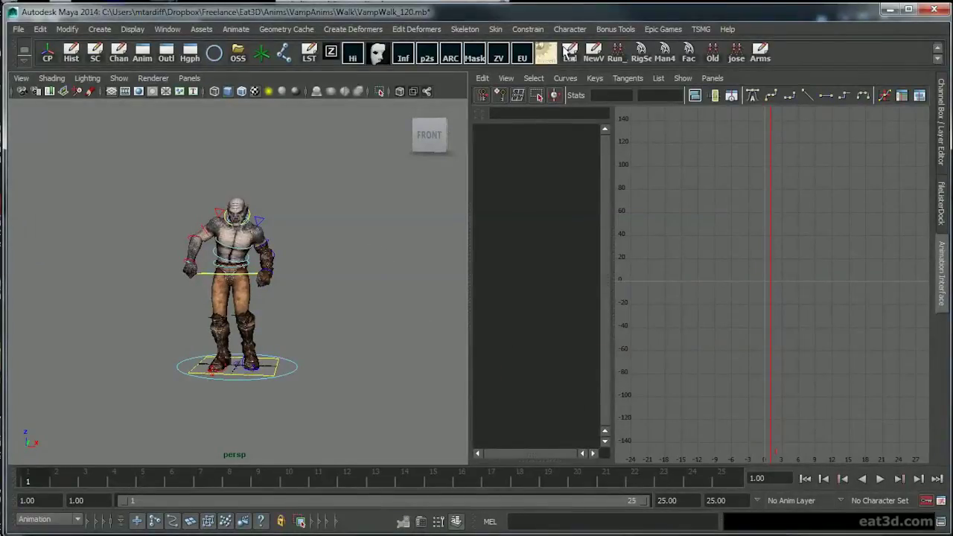
left_click(593, 54)
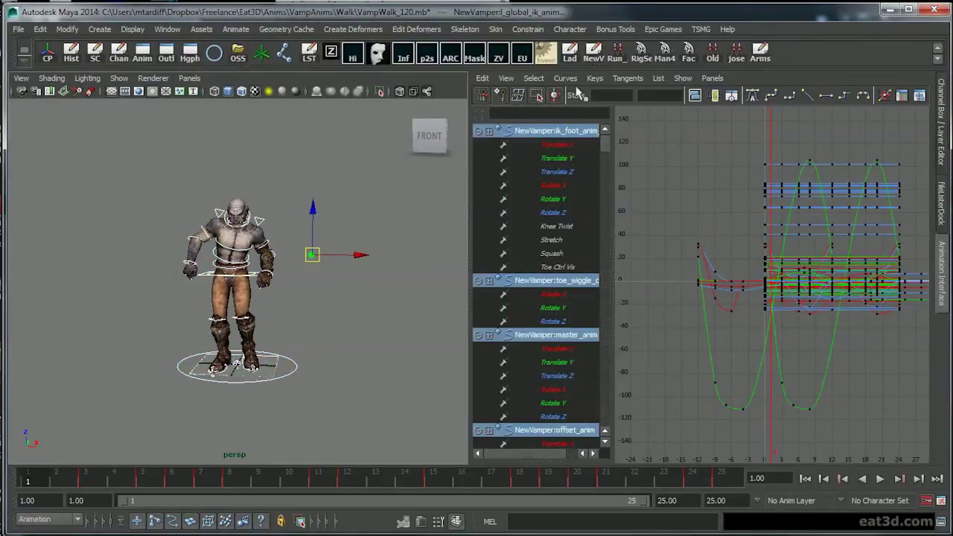
left_click(505, 79)
left_click(504, 228)
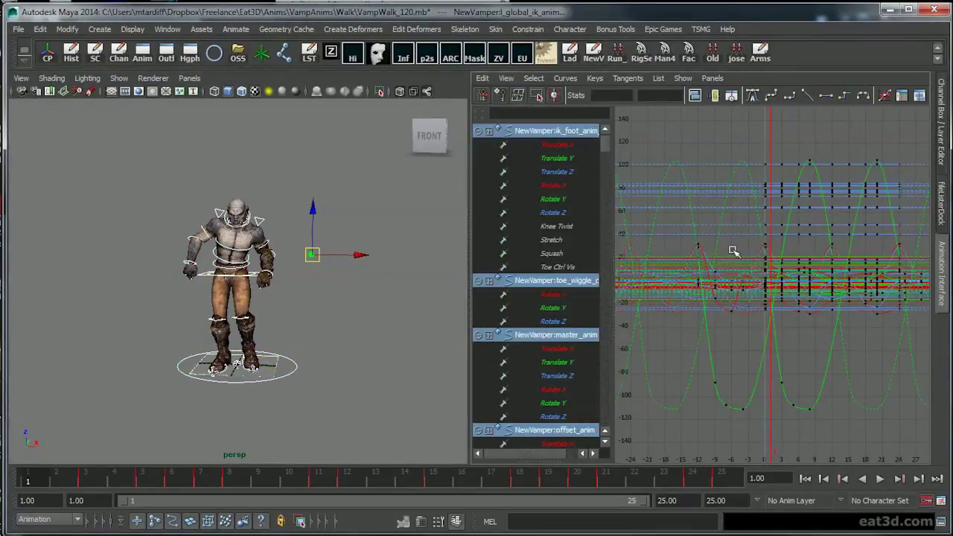
scroll(805, 283, "down", 5)
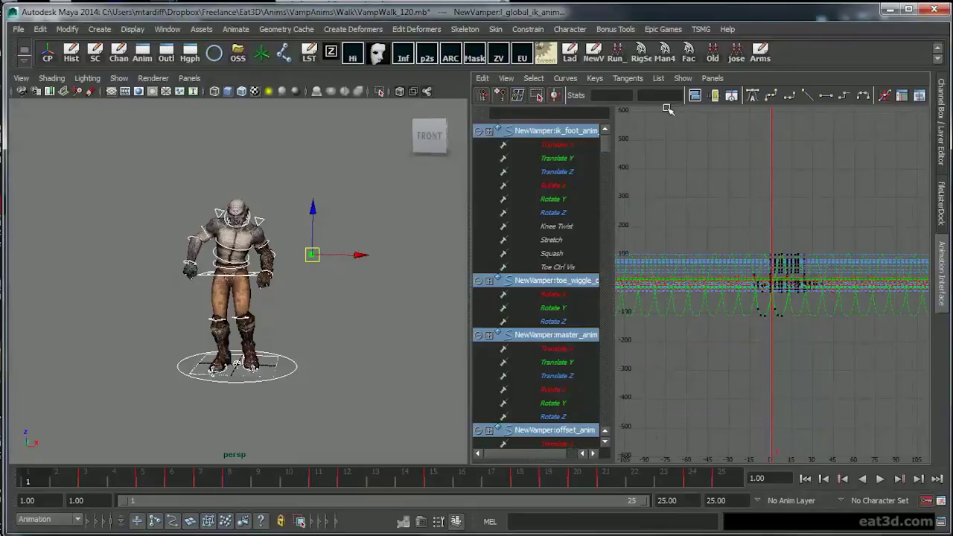
Review the Pre Infinity and Post Infinity options for the animation curves, including Cycle.
left_click(596, 79)
mouse_move(655, 100)
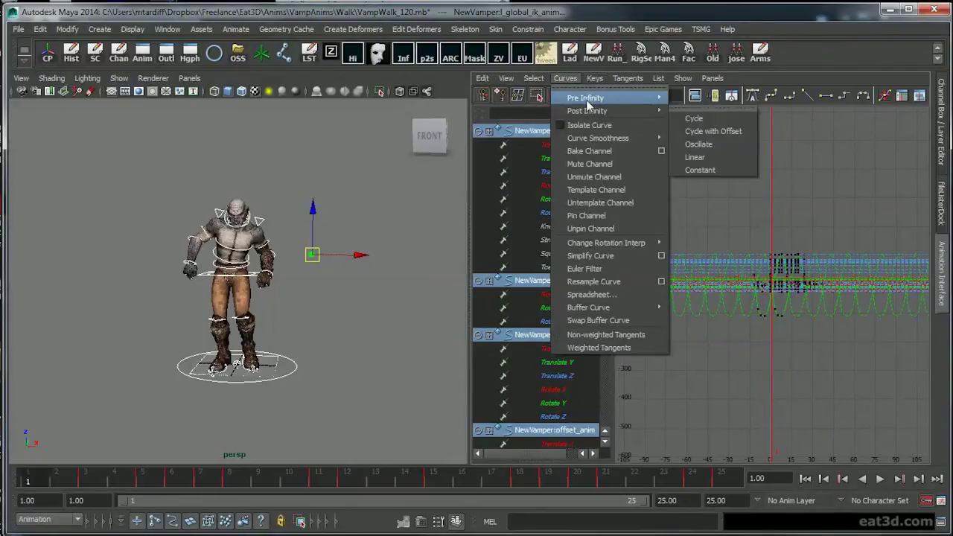
mouse_move(592, 112)
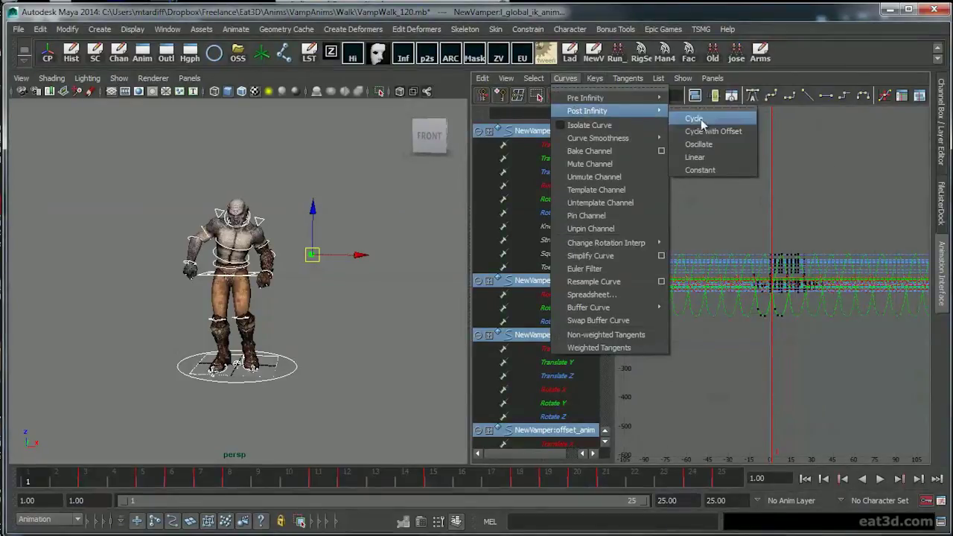
Select all the rig's keys in the Graph Editor, shift them forward by 1 frame, and check the resulting pose.
left_click_drag(717, 199, 871, 390)
scroll(817, 294, "down", 3)
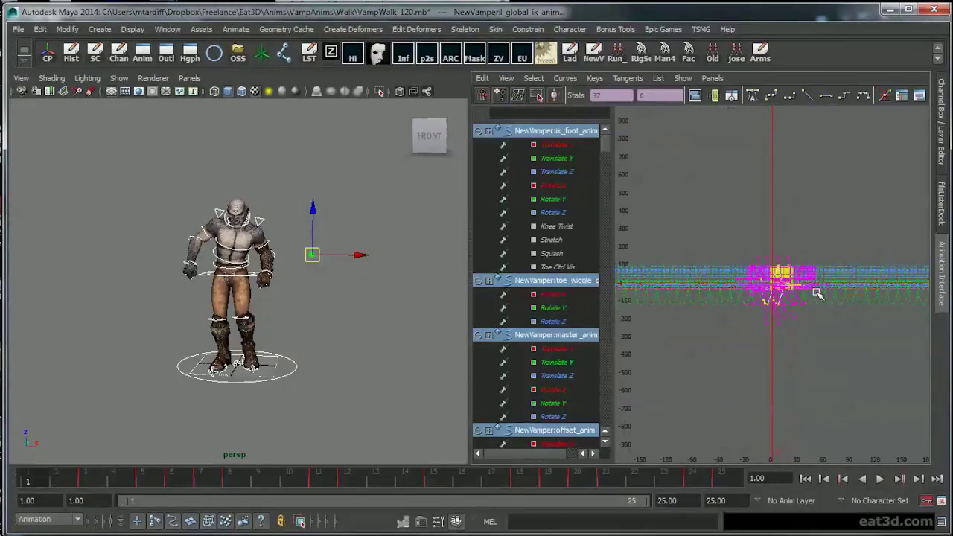
scroll(781, 230, "up", 5)
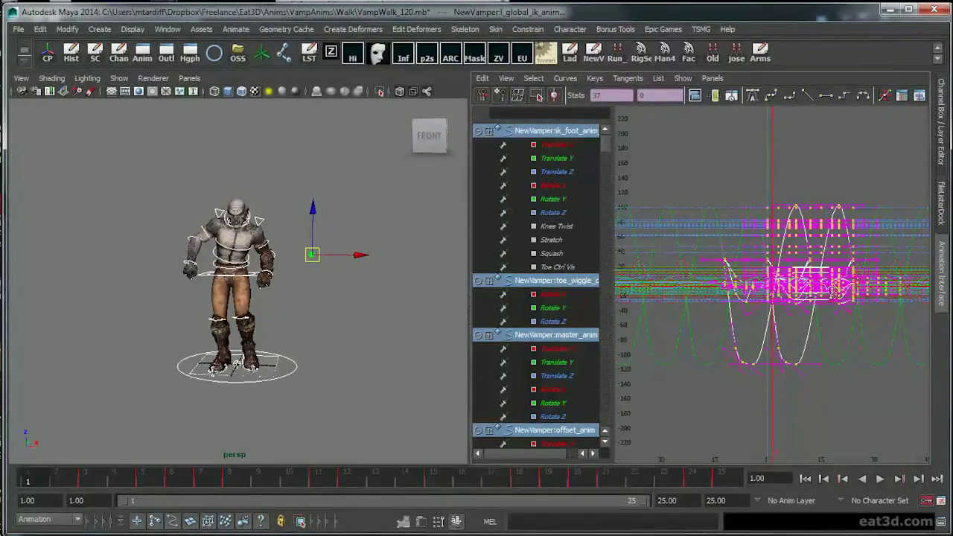
mouse_move(826, 298)
middle_mouse_down("shift")
mouse_move(761, 303)
mouse_move(845, 300)
mouse_move(808, 309)
mouse_move(819, 314)
middle_mouse_up("shift")
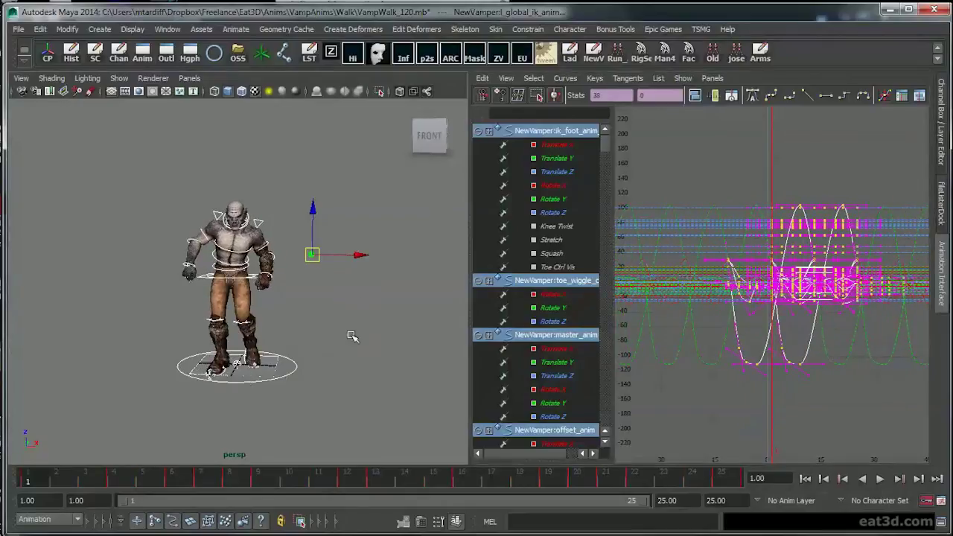
left_click_drag(352, 336, 331, 340, "alt")
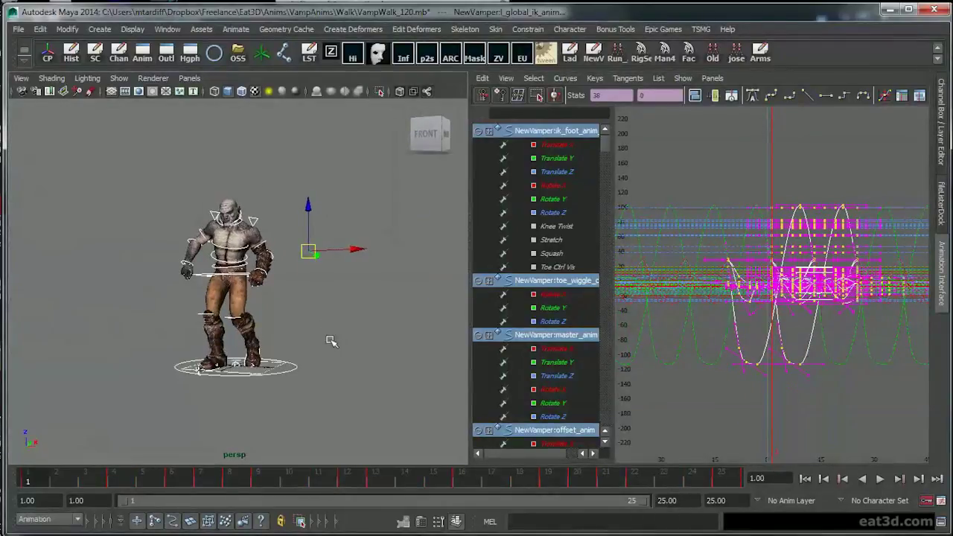